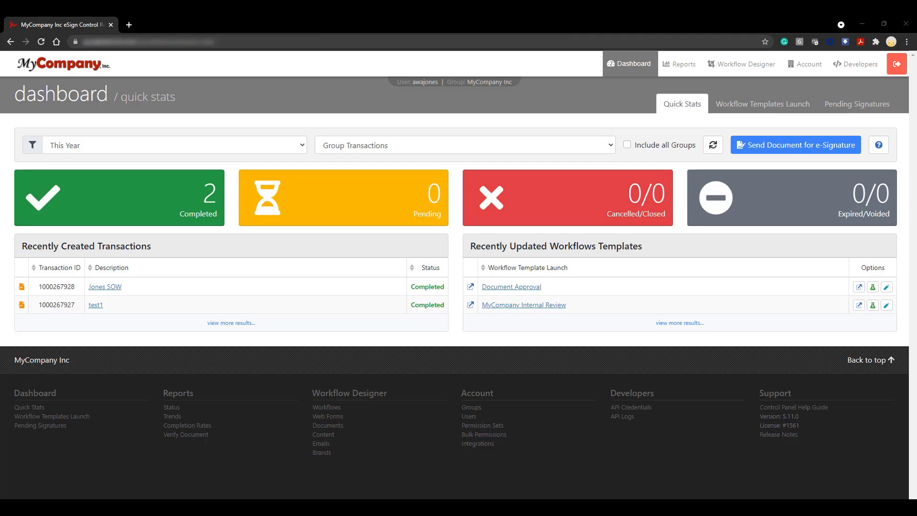
# Go to the Account Groups page from the Account menu in the top navigation.
pyautogui.click(804, 76)
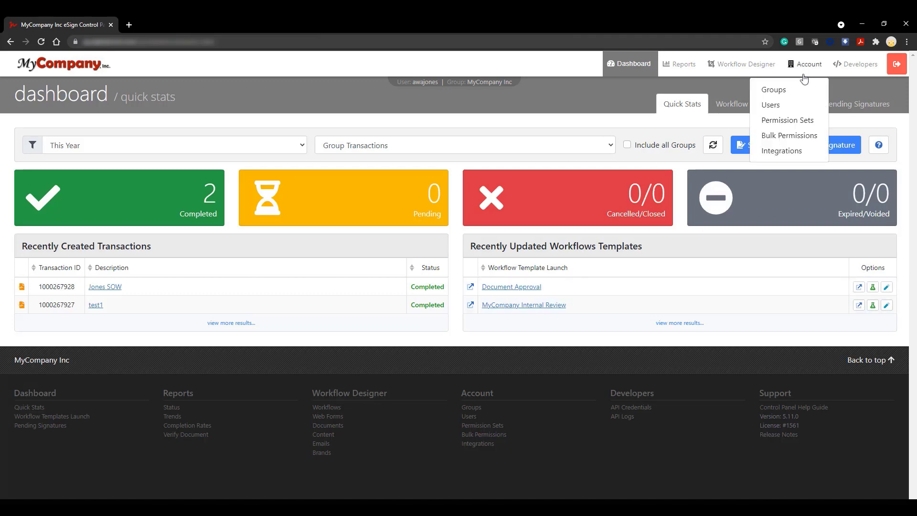
pyautogui.click(804, 89)
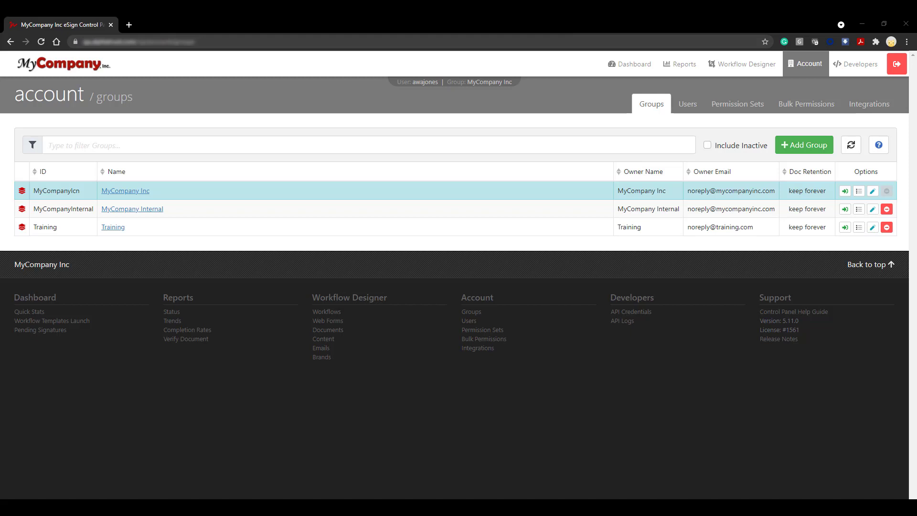
# Edit MyCompany Inc so documents are kept 40 days after completion.
pyautogui.click(873, 191)
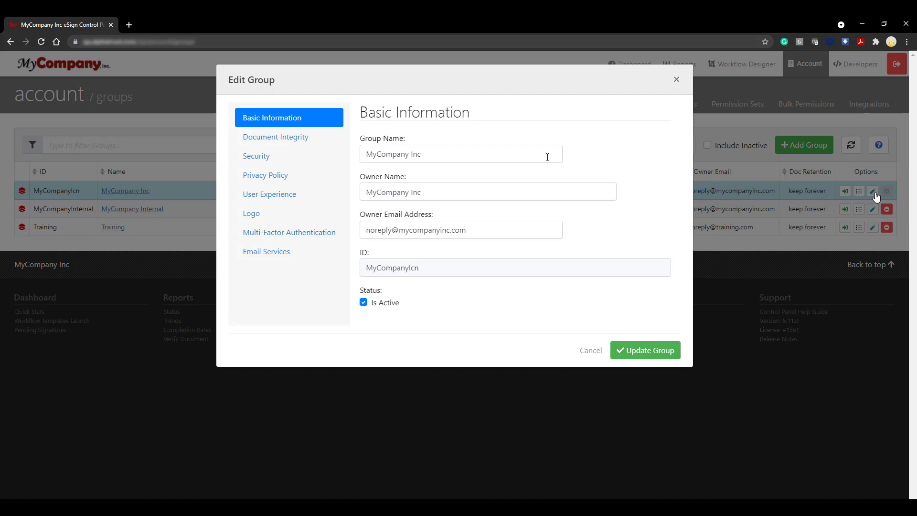
pyautogui.click(302, 139)
pyautogui.click(399, 149)
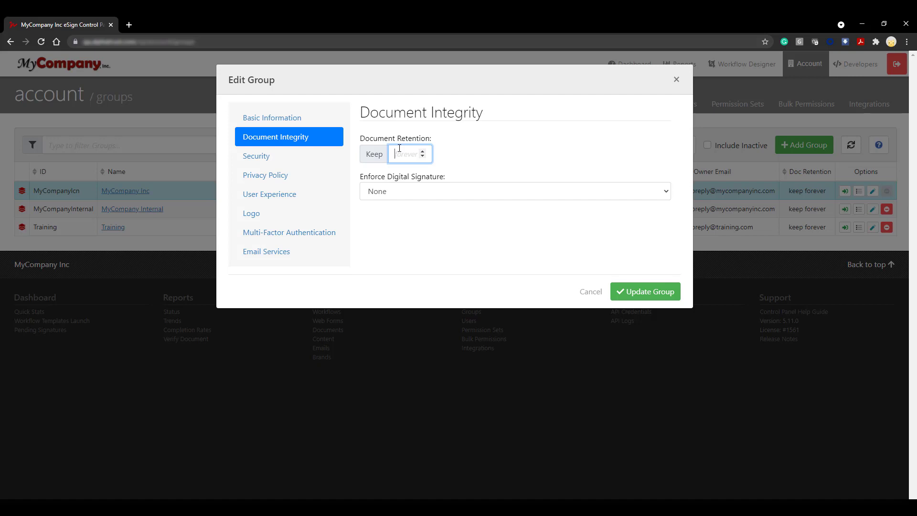
pyautogui.write('40')
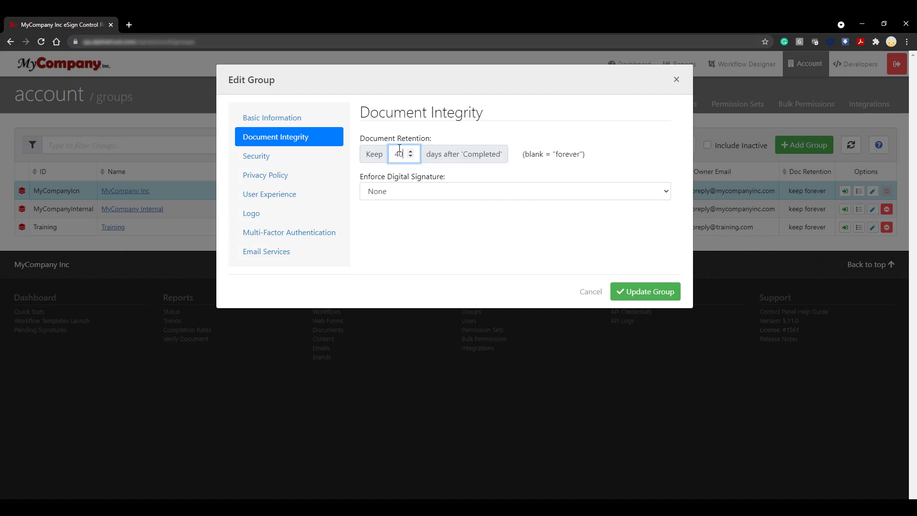
pyautogui.click(324, 160)
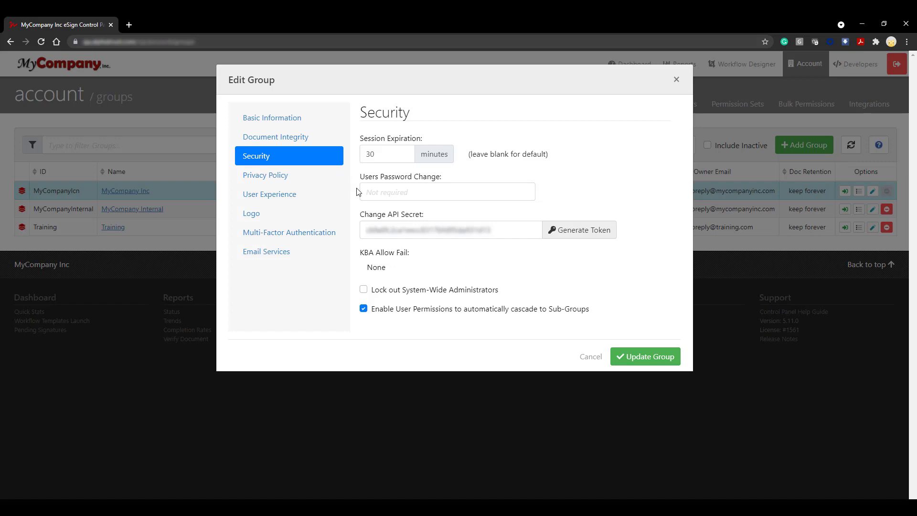
# Set MyCompany Inc's password change interval to 30 days and save the group update.
pyautogui.click(523, 192)
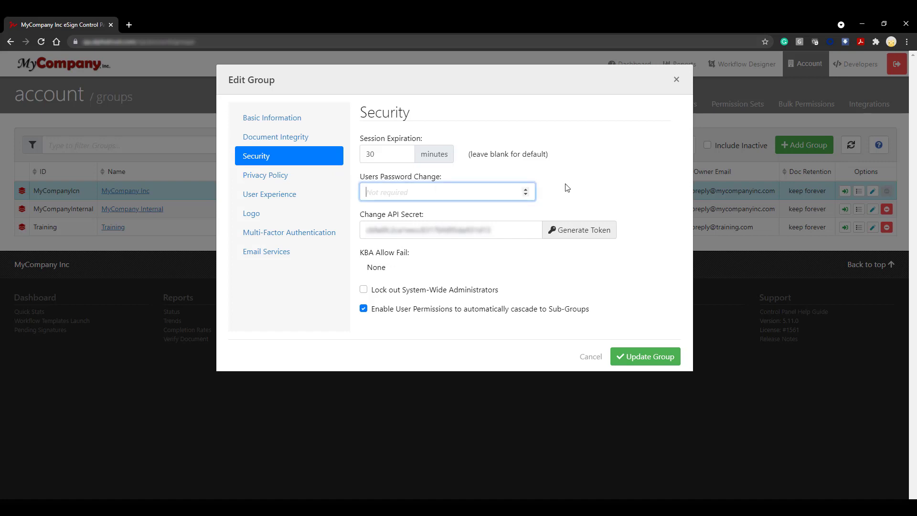
pyautogui.write('3')
pyautogui.click(501, 196)
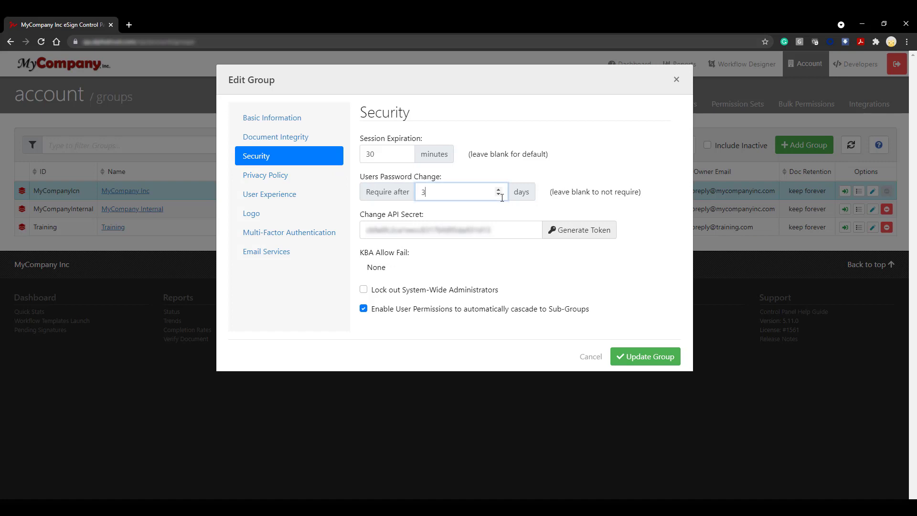
pyautogui.write('0')
pyautogui.click(656, 220)
pyautogui.click(673, 362)
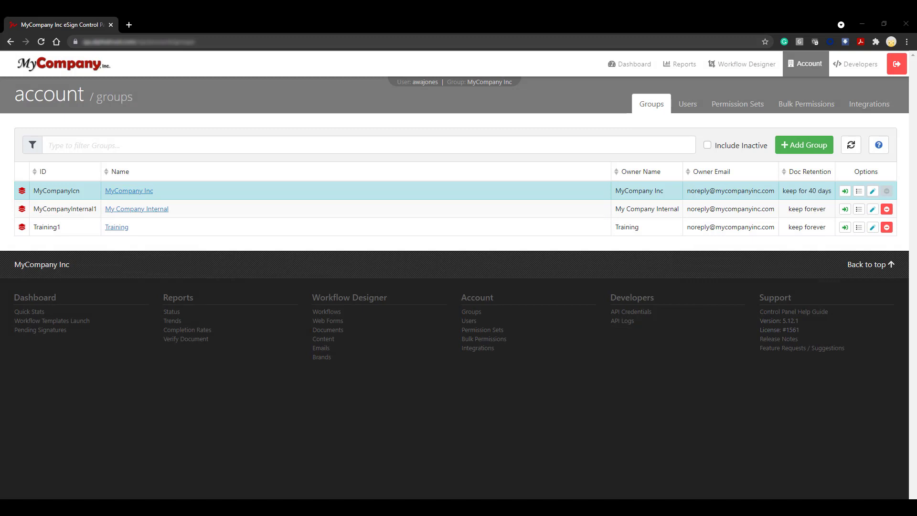
# Show My Company Internal's details with inactive sub-groups, then edit the Marketing sub-group.
pyautogui.click(859, 209)
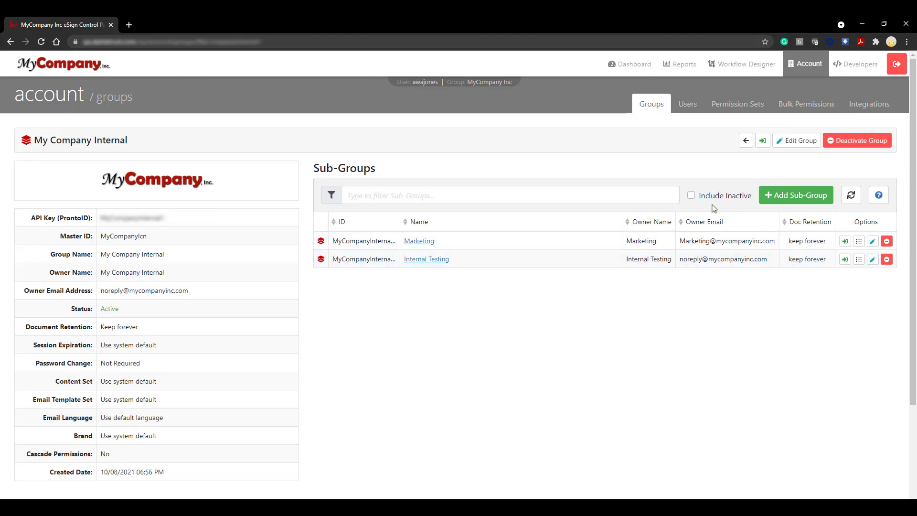
pyautogui.click(691, 195)
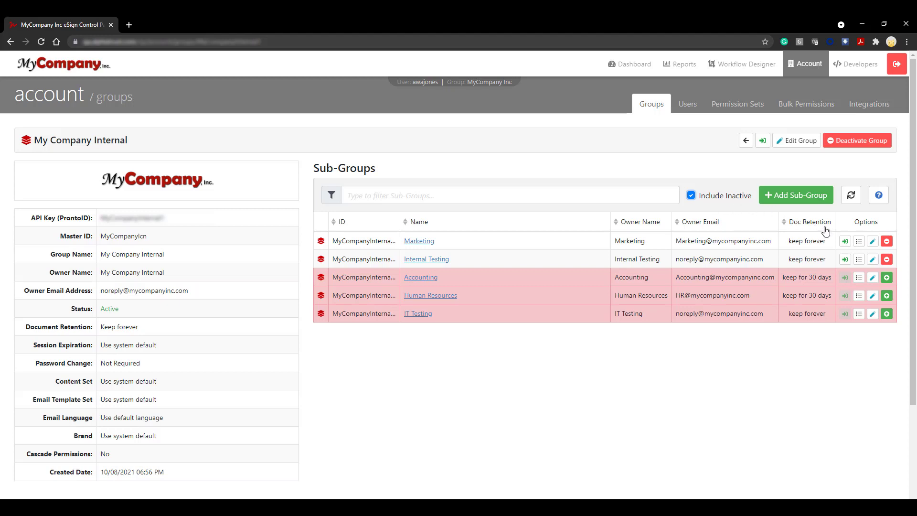
pyautogui.click(873, 242)
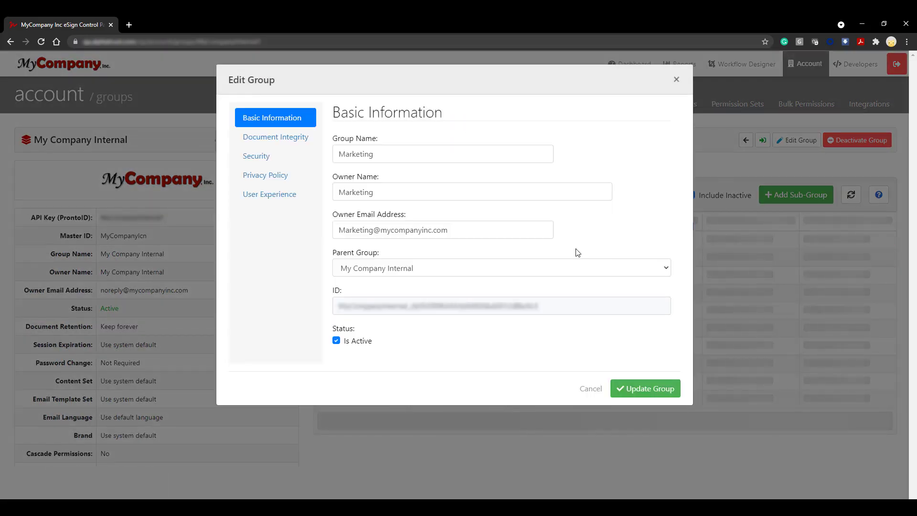
# Change the Marketing sub-group's parent group to MyCompany Inc and save it.
pyautogui.click(501, 268)
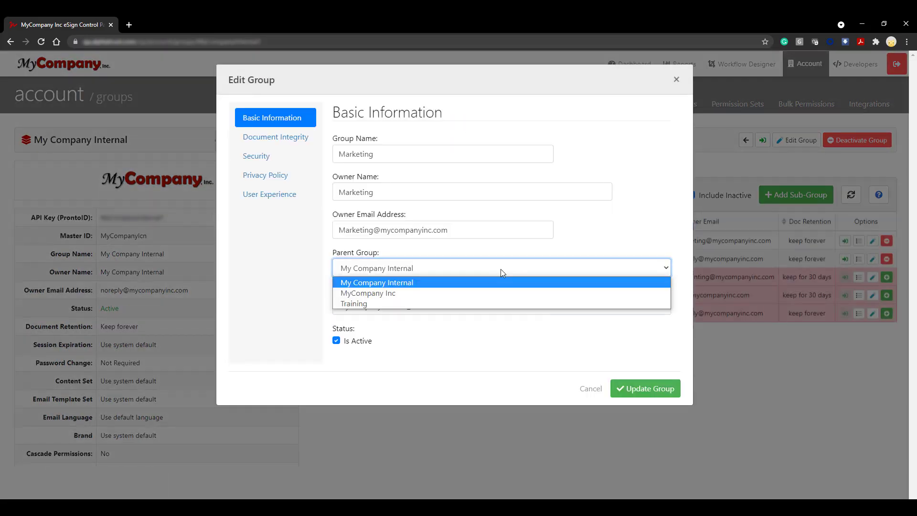
pyautogui.click(493, 294)
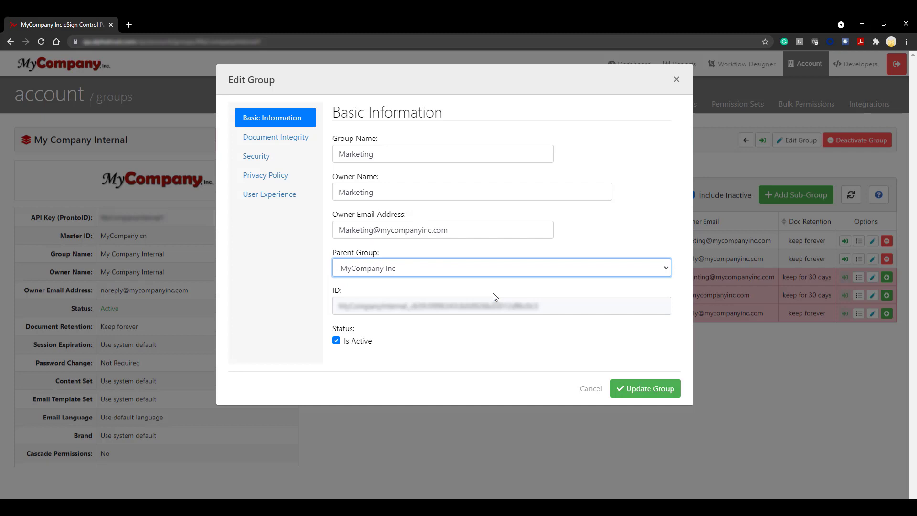
pyautogui.click(654, 390)
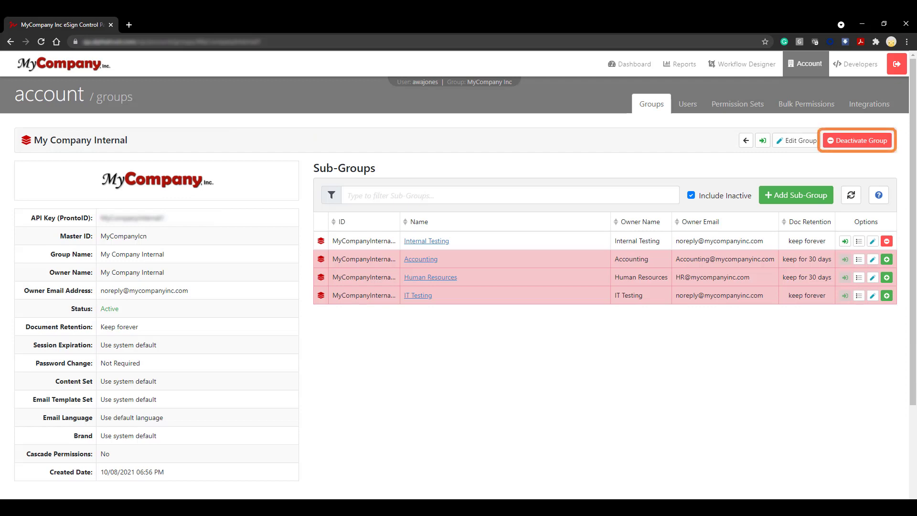
# Deactivate the My Company Internal group, confirm it, and return to the groups list.
pyautogui.click(851, 143)
pyautogui.click(628, 148)
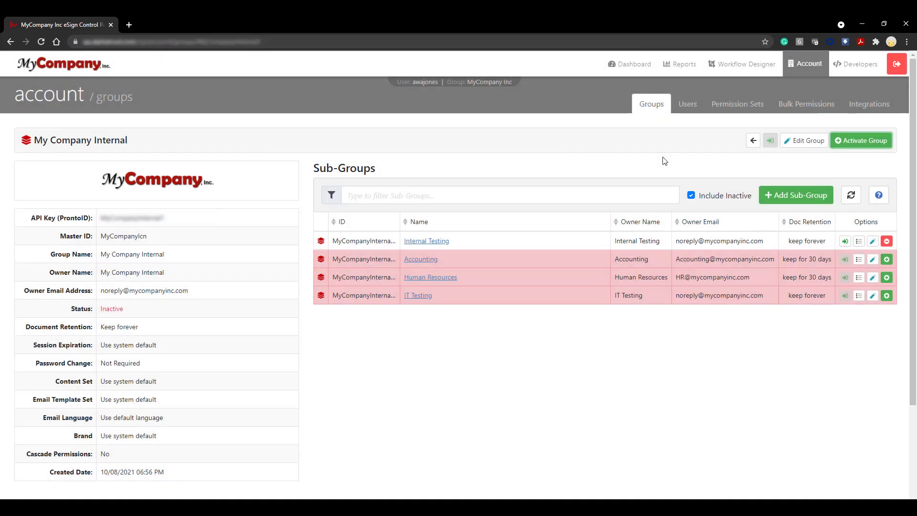
pyautogui.click(691, 196)
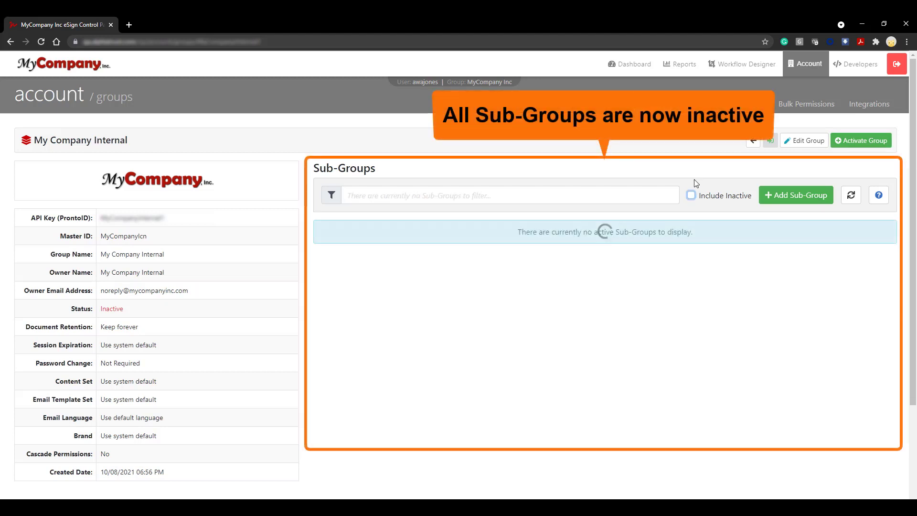
pyautogui.click(691, 196)
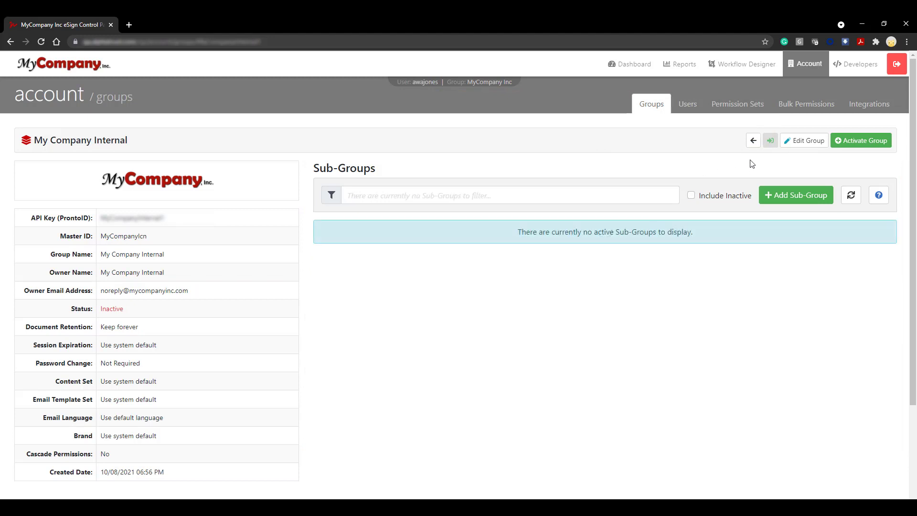
pyautogui.click(753, 142)
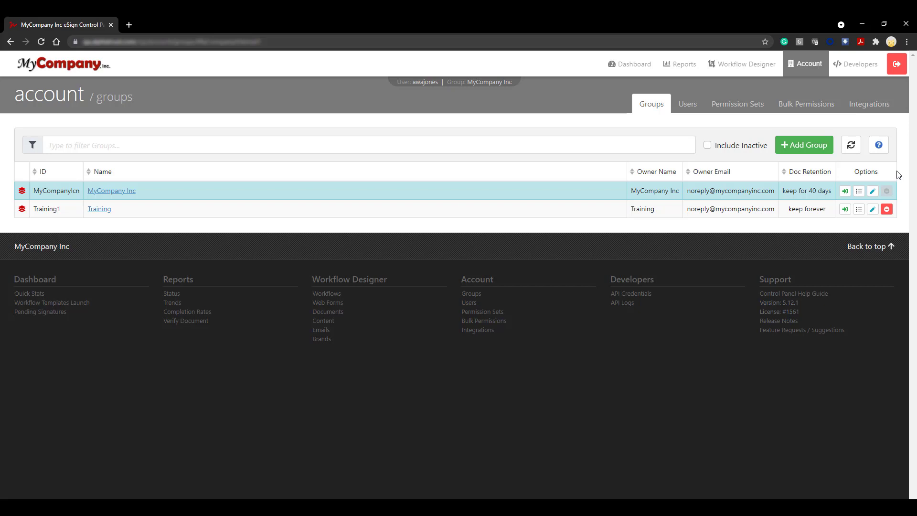
# Include inactive groups in the list and view MyCompany_Customers' details.
pyautogui.click(711, 146)
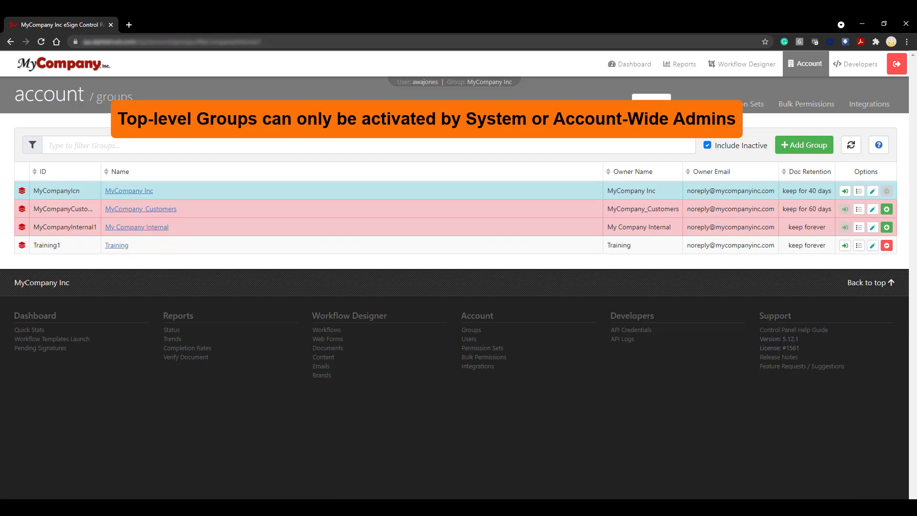
pyautogui.click(858, 209)
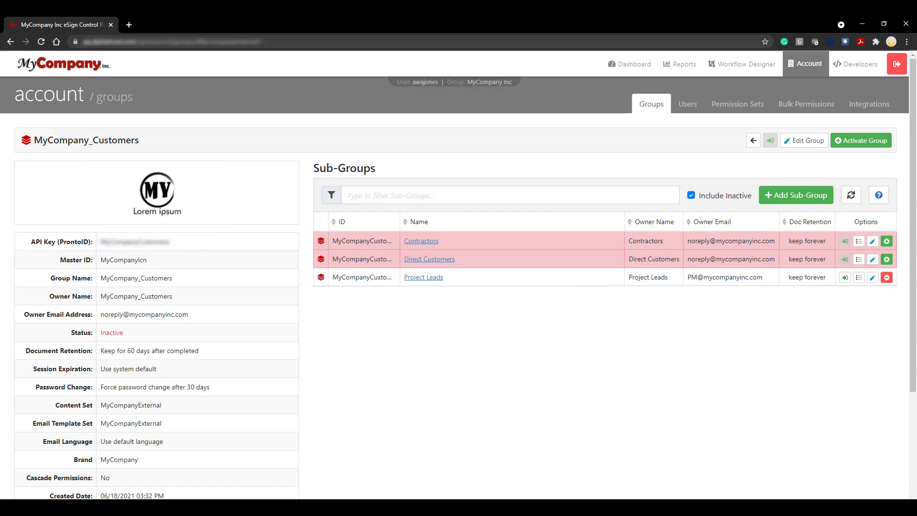
# Upload the MyCompany logo as MyCompany_Customers' new group logo and save.
pyautogui.click(818, 140)
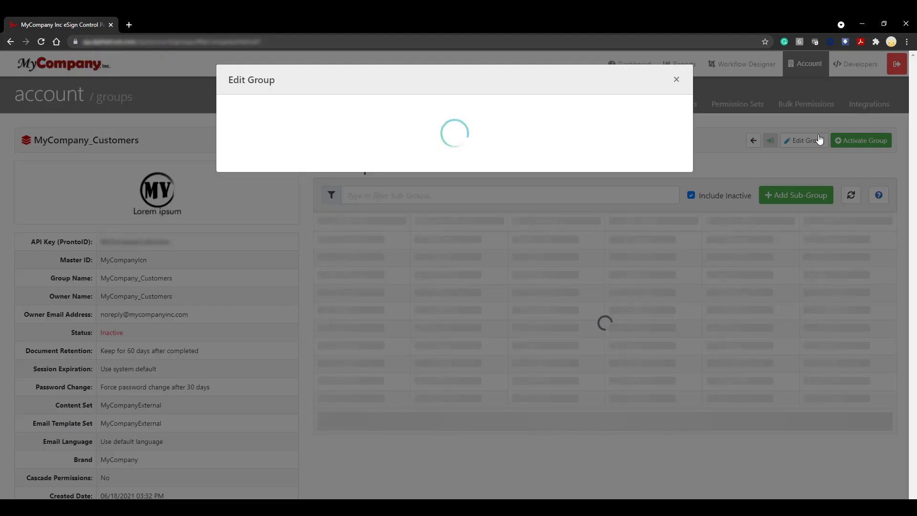
pyautogui.click(257, 214)
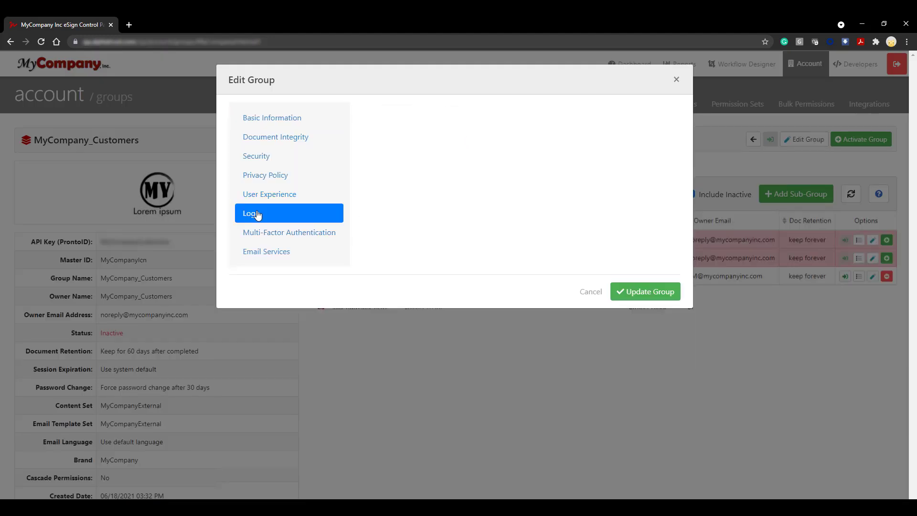
pyautogui.click(363, 225)
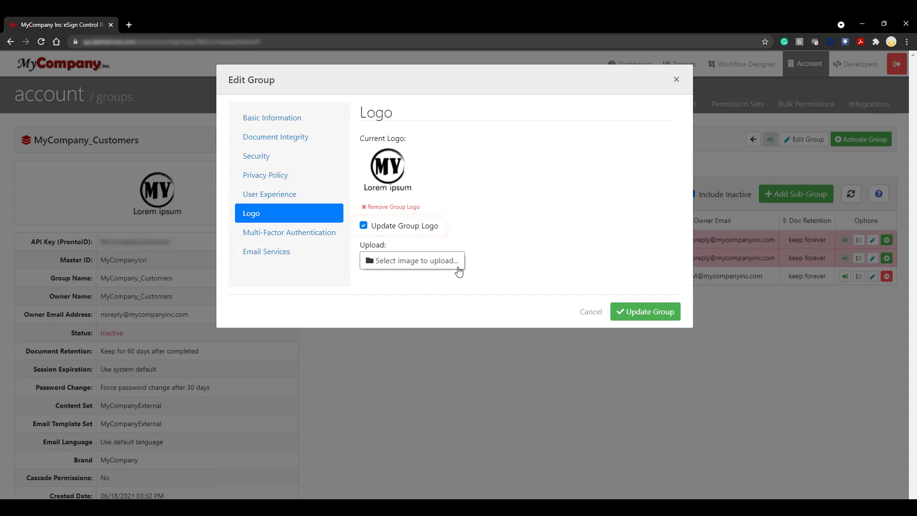
pyautogui.click(459, 271)
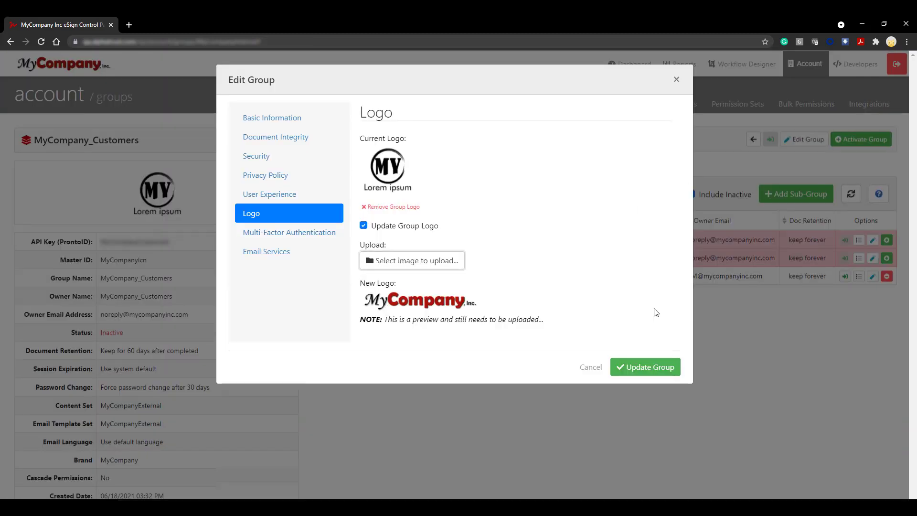
pyautogui.click(663, 369)
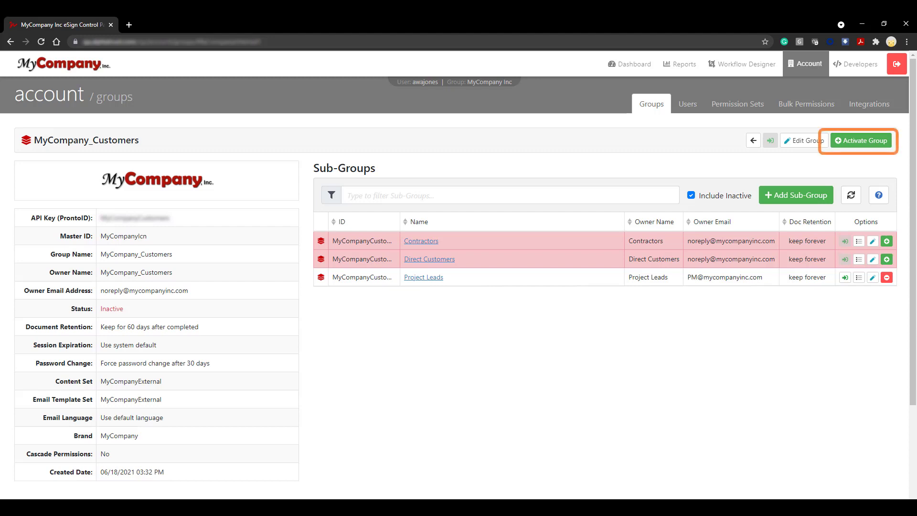
# Activate MyCompany_Customers and hide inactive sub-groups, leaving only Project Leads listed.
pyautogui.click(882, 145)
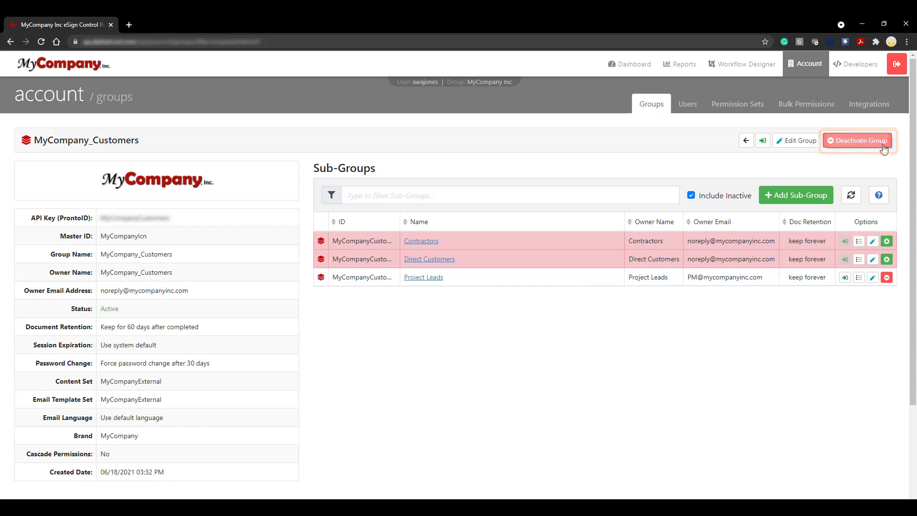
pyautogui.click(691, 196)
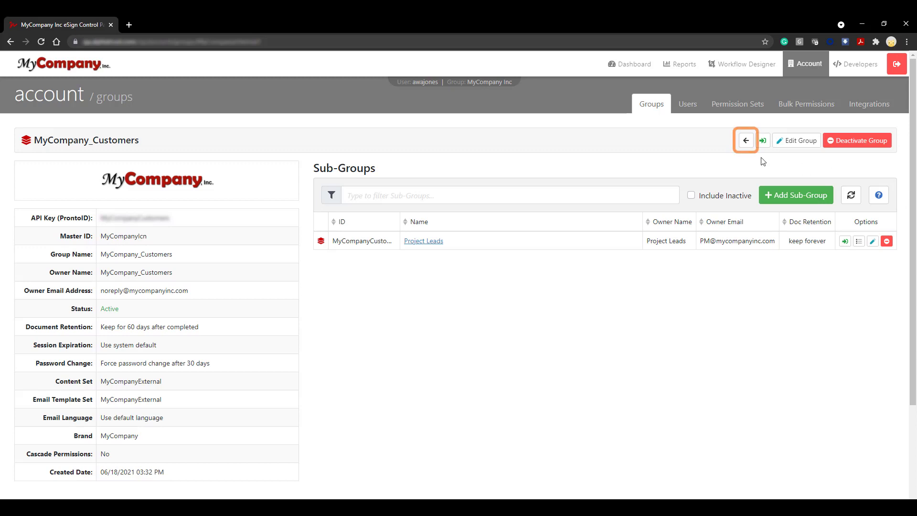
# Go back from MyCompany_Customers to the account groups list.
pyautogui.click(746, 142)
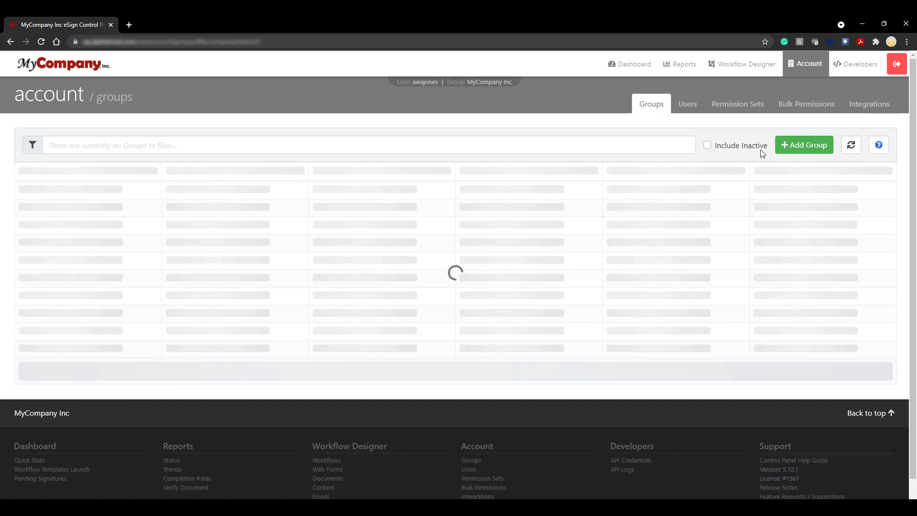